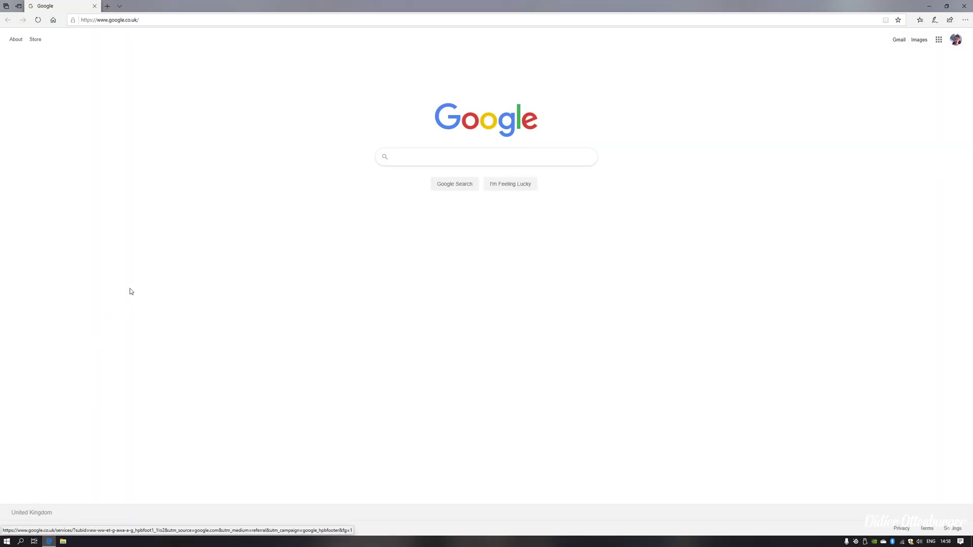
# Step: Load github.com/skiselkov/BetterPushbackC from the pasted URL and read through its README instructions
pyautogui.click(148, 21)
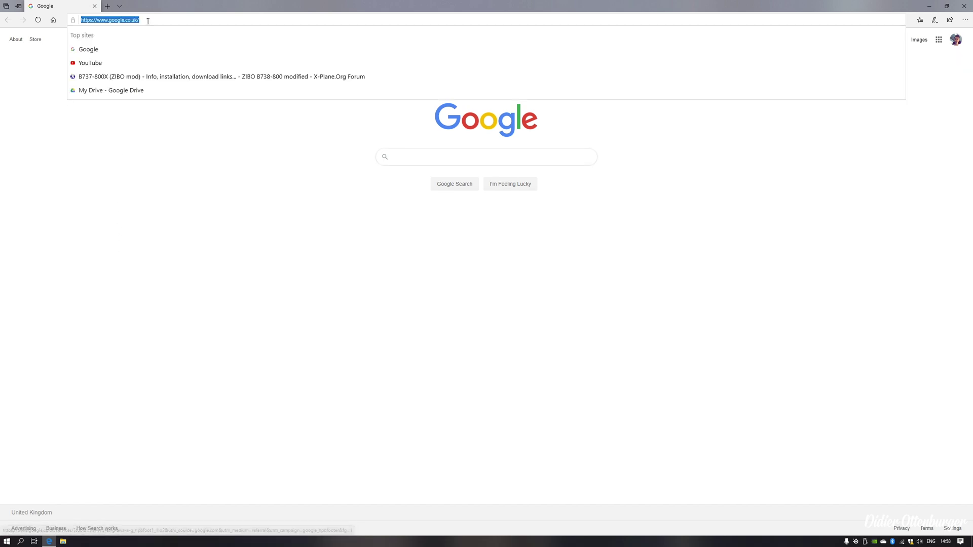
pyautogui.write('https://github.com/skiselkov/BetterPushbackC')
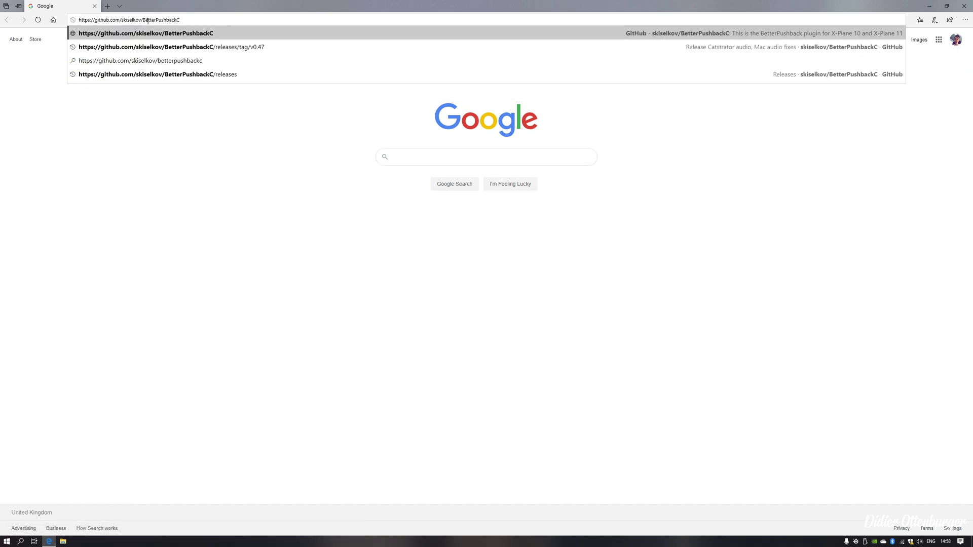
pyautogui.press('Return')
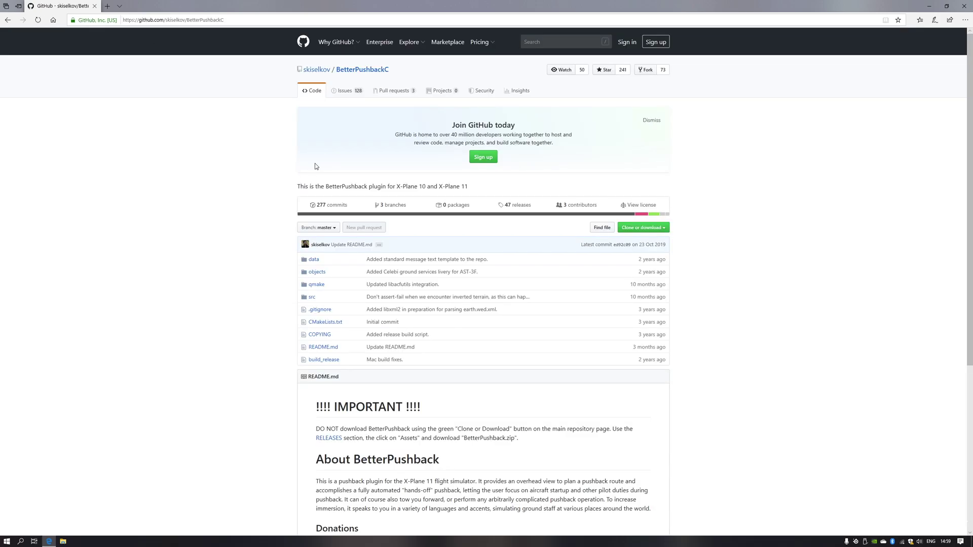
pyautogui.scroll(-3, 291, 196)
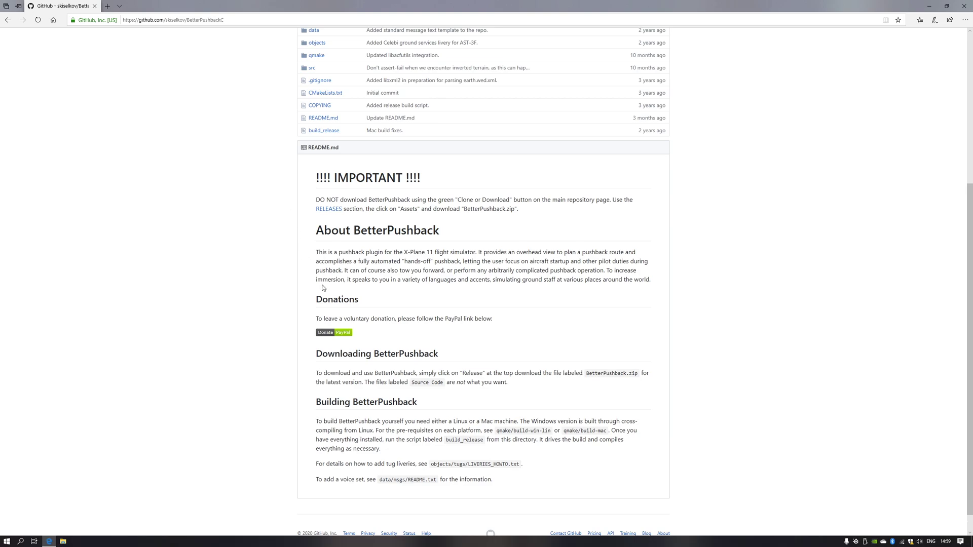
pyautogui.moveTo(494, 486); pyautogui.dragTo(311, 183)
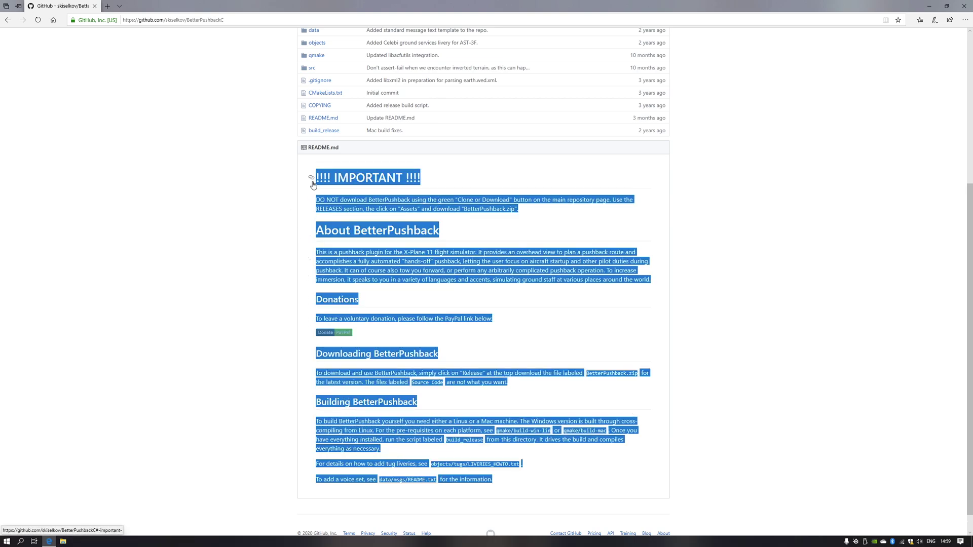
pyautogui.click(537, 223)
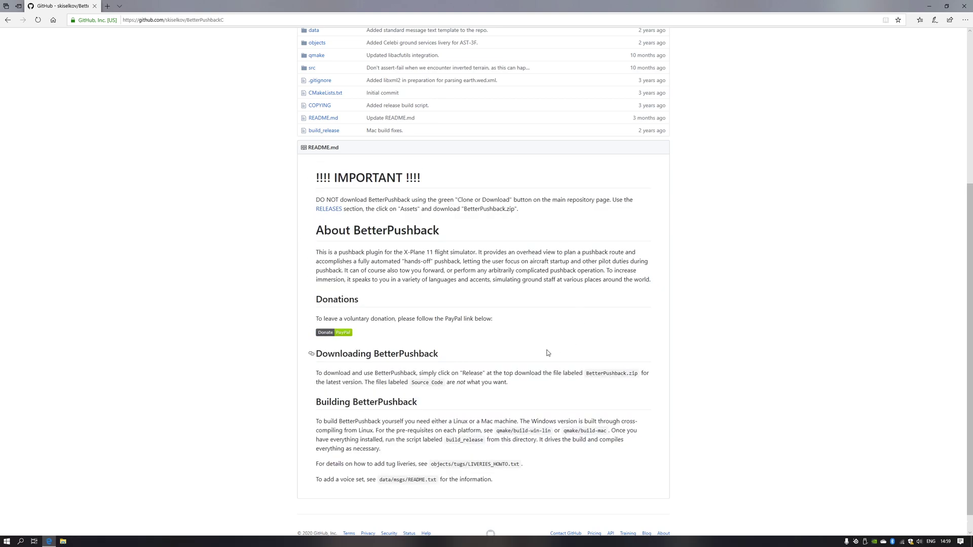
pyautogui.scroll(1, 546, 354)
pyautogui.scroll(2, 545, 353)
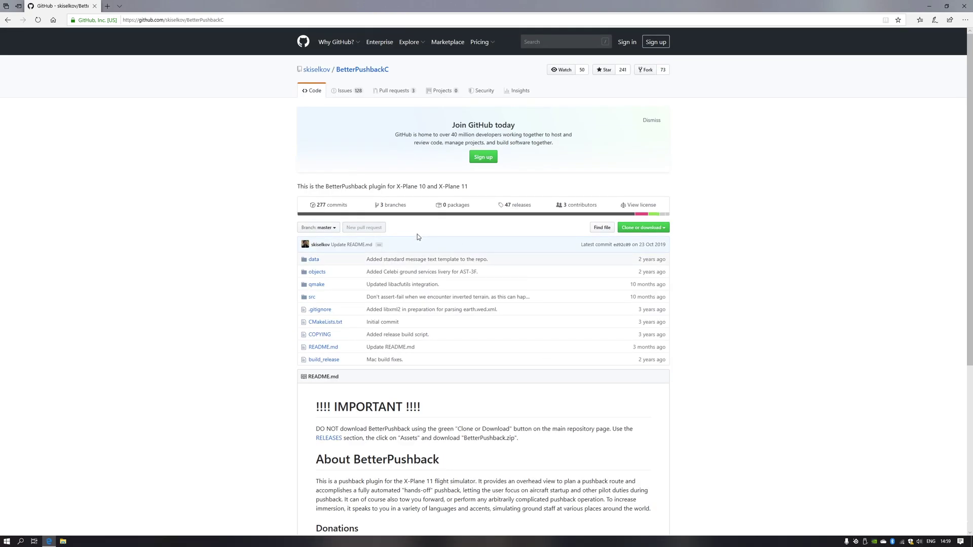
# Step: Go to the repository's releases list and review the newest release notes
pyautogui.click(514, 206)
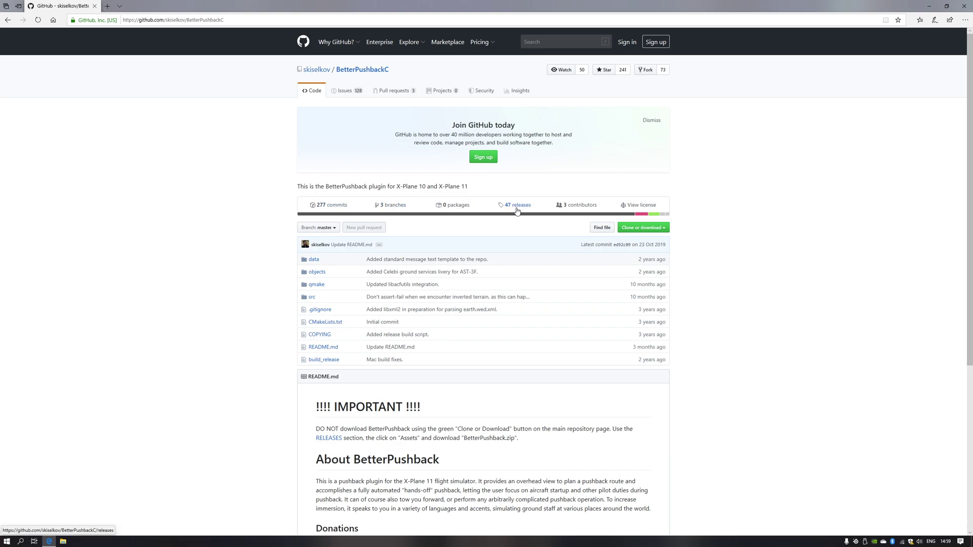
pyautogui.moveTo(235, 177); pyautogui.dragTo(715, 310)
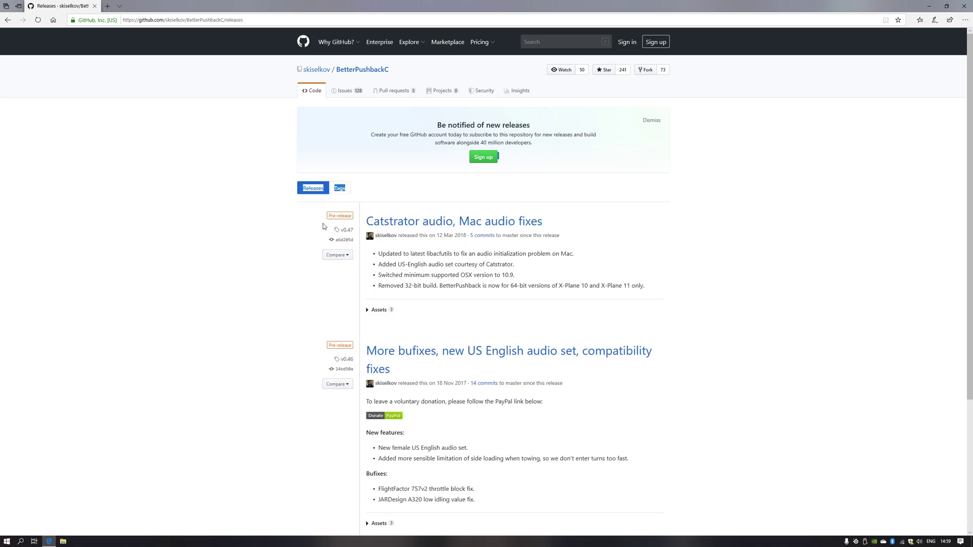
pyautogui.click(323, 303)
# Step: Expand the newest release's Assets and save BetterPushback.zip to disk
pyautogui.click(367, 310)
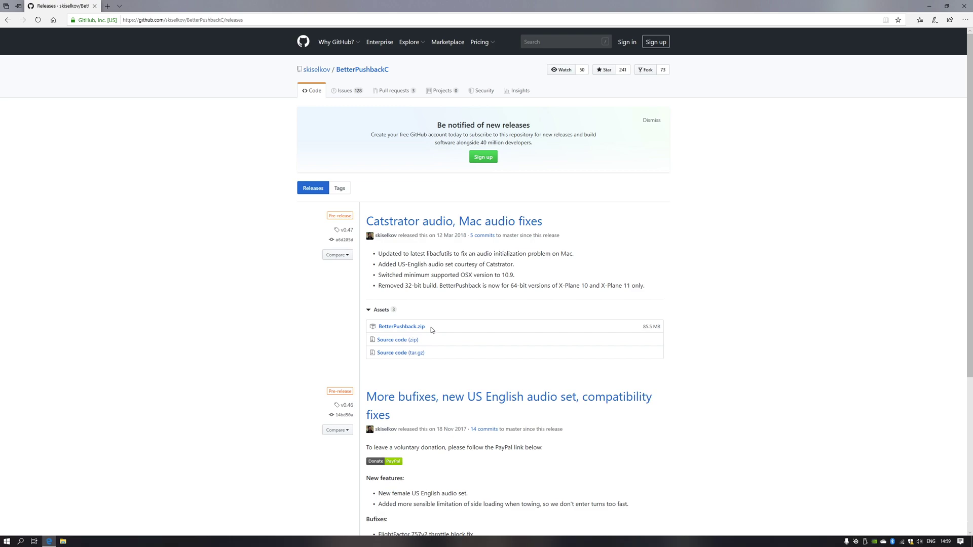
pyautogui.moveTo(431, 329); pyautogui.dragTo(373, 328)
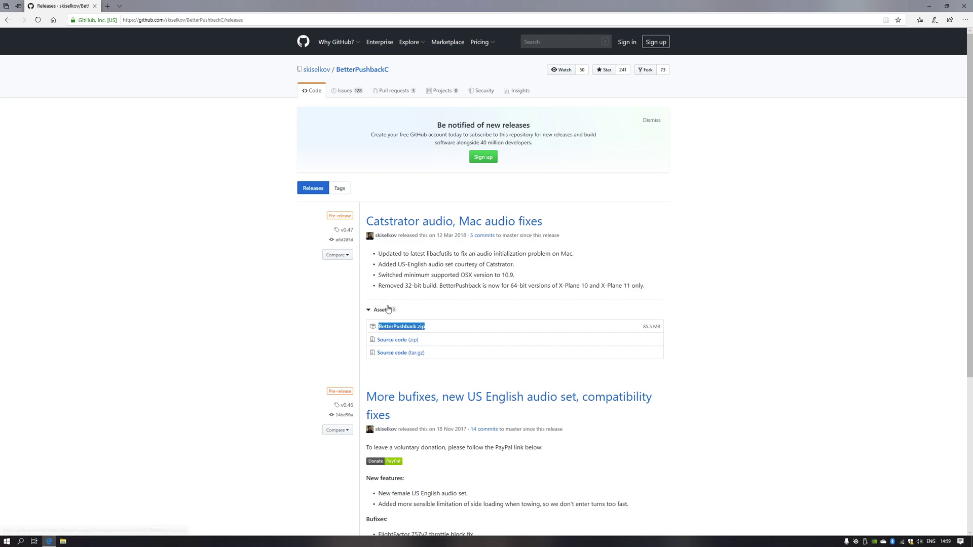
pyautogui.click(423, 310)
pyautogui.click(385, 311)
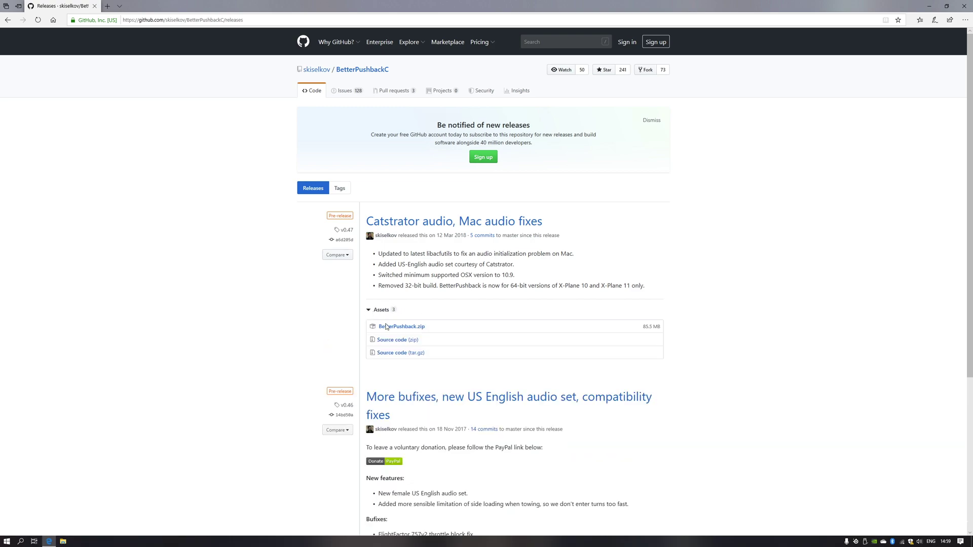
pyautogui.click(407, 328)
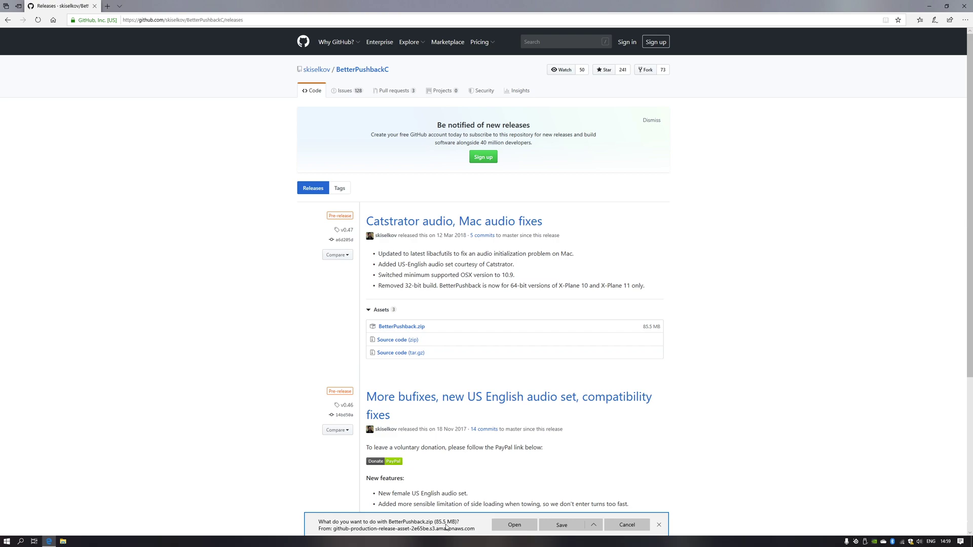
pyautogui.click(569, 526)
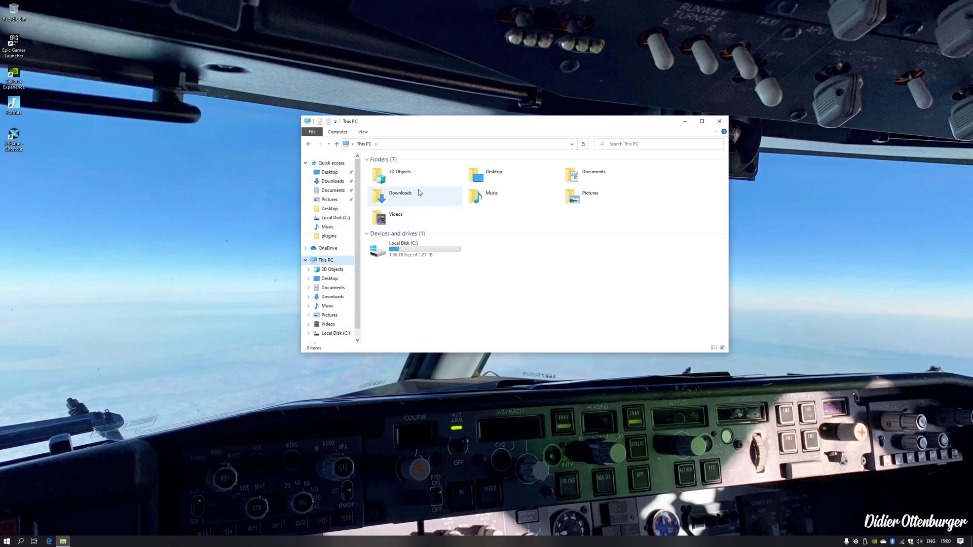
# Step: Extract BetterPushback.zip in Downloads using Extract Here, and move the Downloads window right
pyautogui.doubleClick(418, 191)
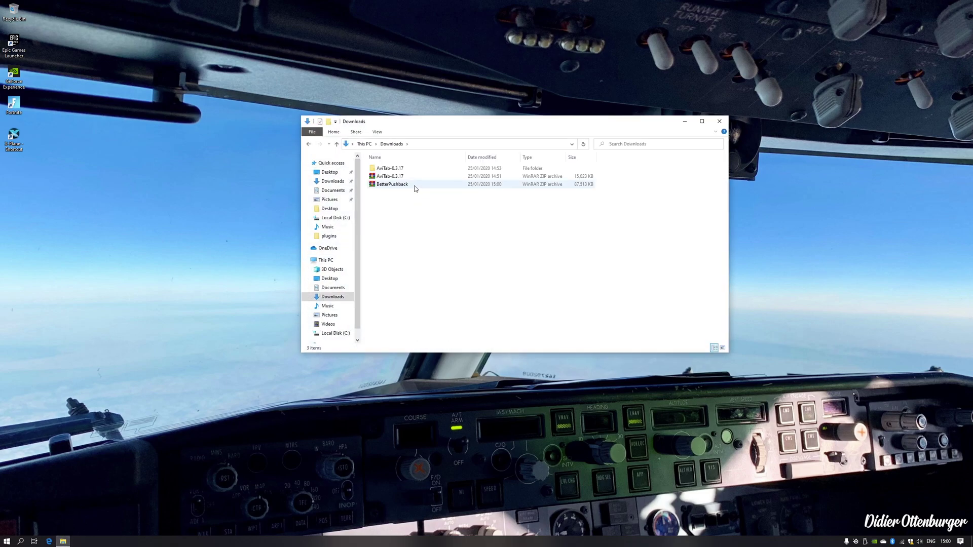
pyautogui.click(415, 188)
pyautogui.rightClick(416, 187)
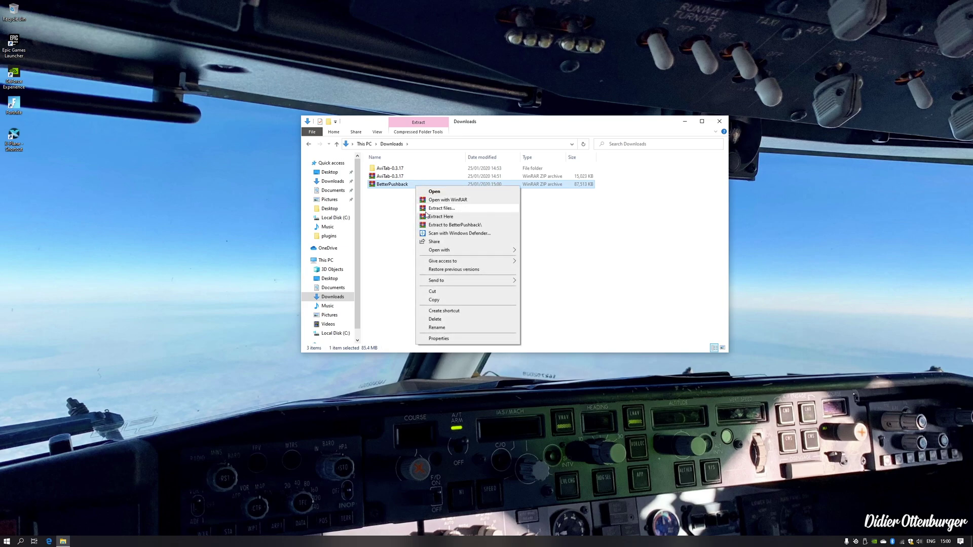
pyautogui.click(434, 225)
pyautogui.moveTo(491, 115)
pyautogui.mouseDown()
pyautogui.moveTo(581, 134)
pyautogui.moveTo(732, 128)
pyautogui.mouseUp()
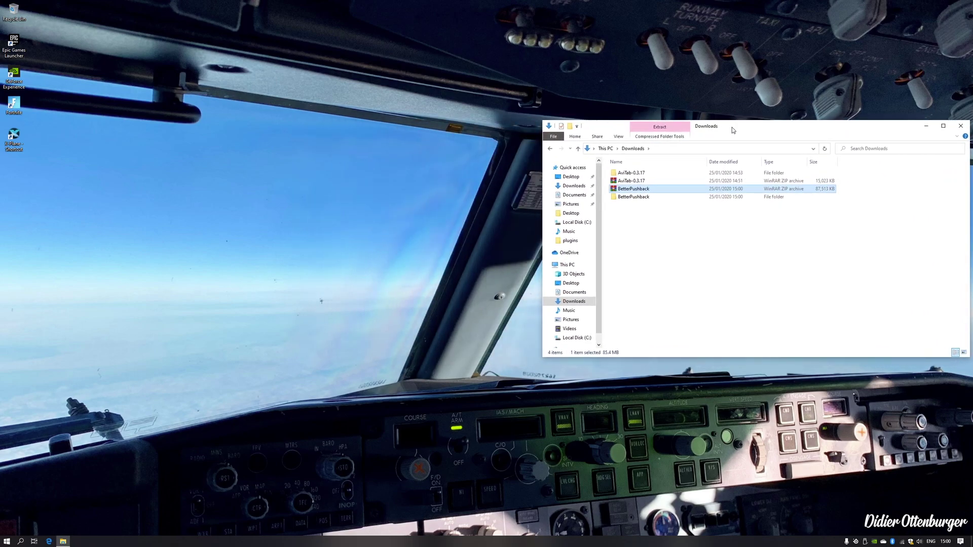
pyautogui.rightClick(63, 542)
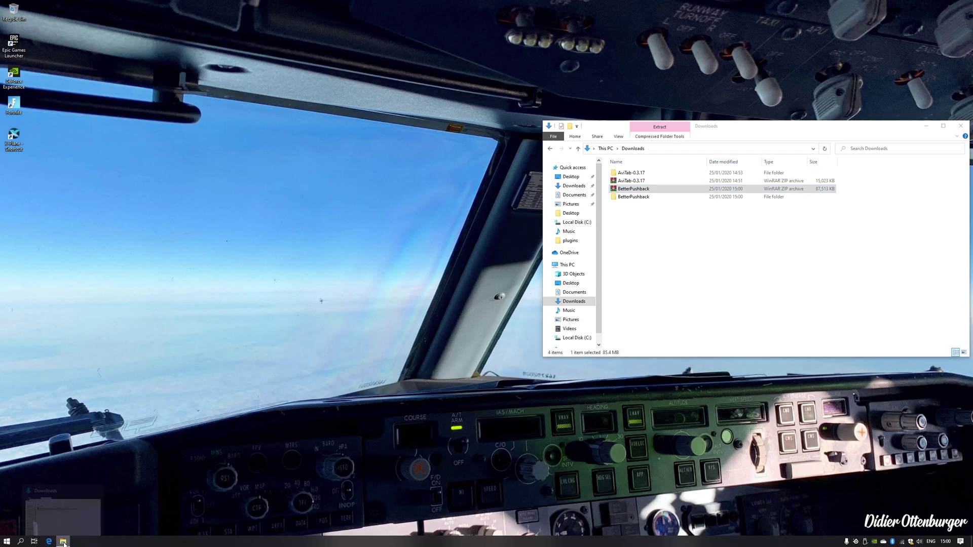
# Step: Open a new File Explorer window at C:\X-Plane 11\Resources\plugins, beside the Downloads window
pyautogui.click(69, 503)
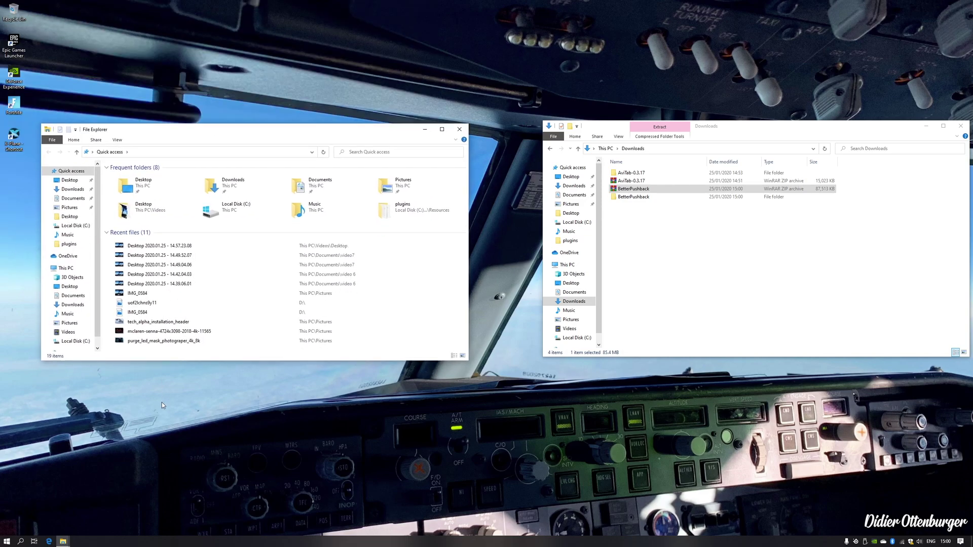
pyautogui.click(73, 270)
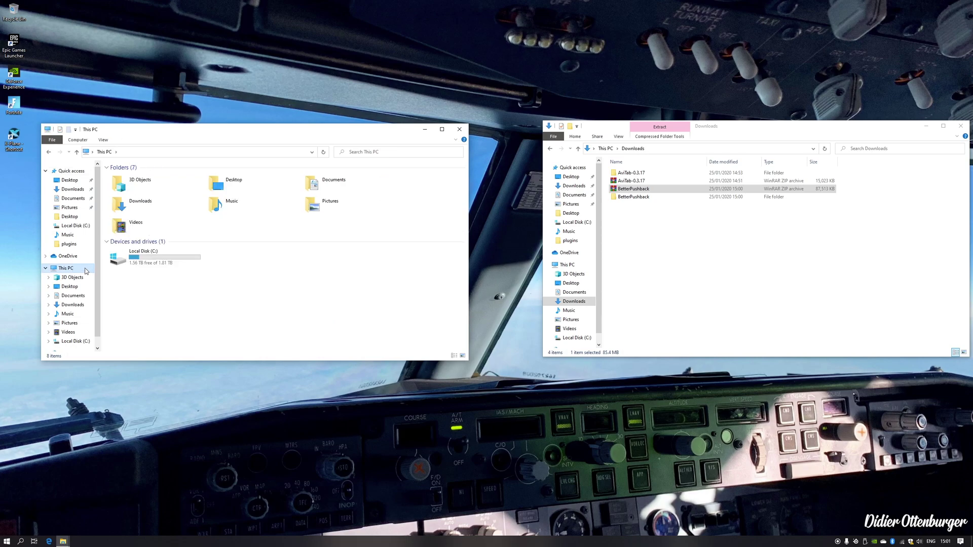
pyautogui.doubleClick(177, 255)
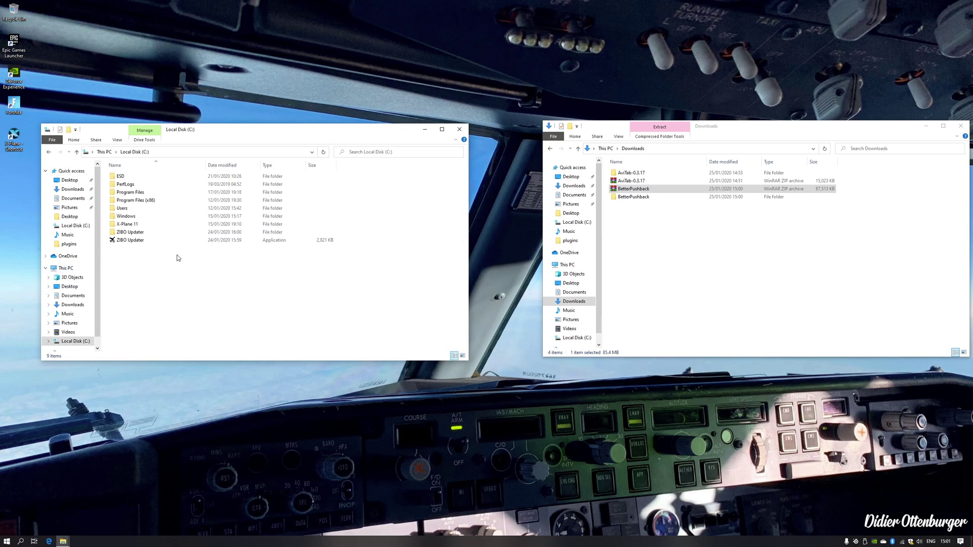
pyautogui.doubleClick(178, 226)
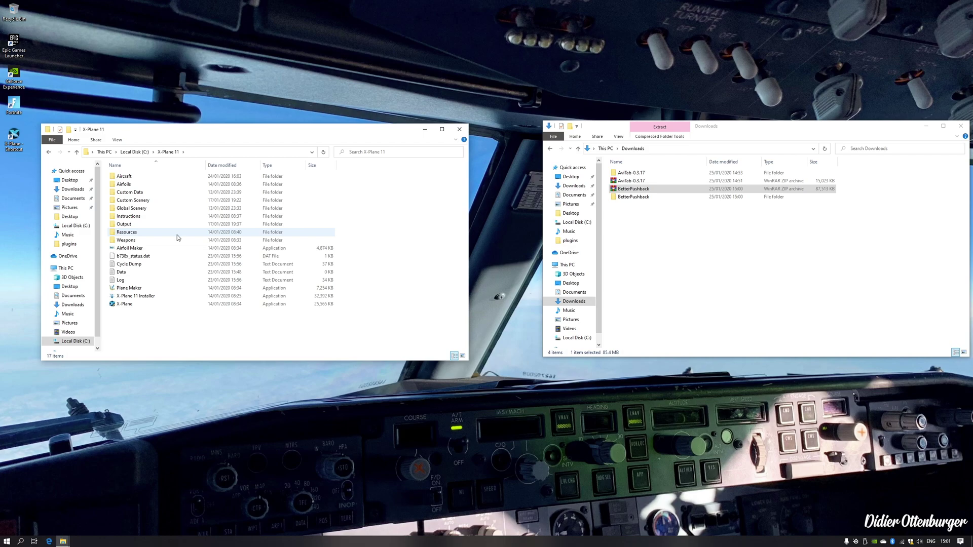
pyautogui.doubleClick(158, 232)
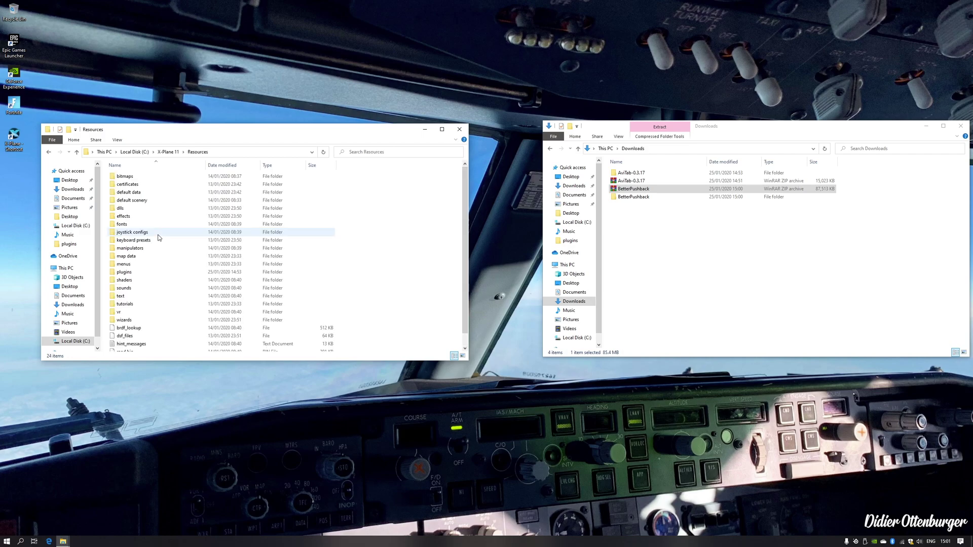
pyautogui.doubleClick(149, 273)
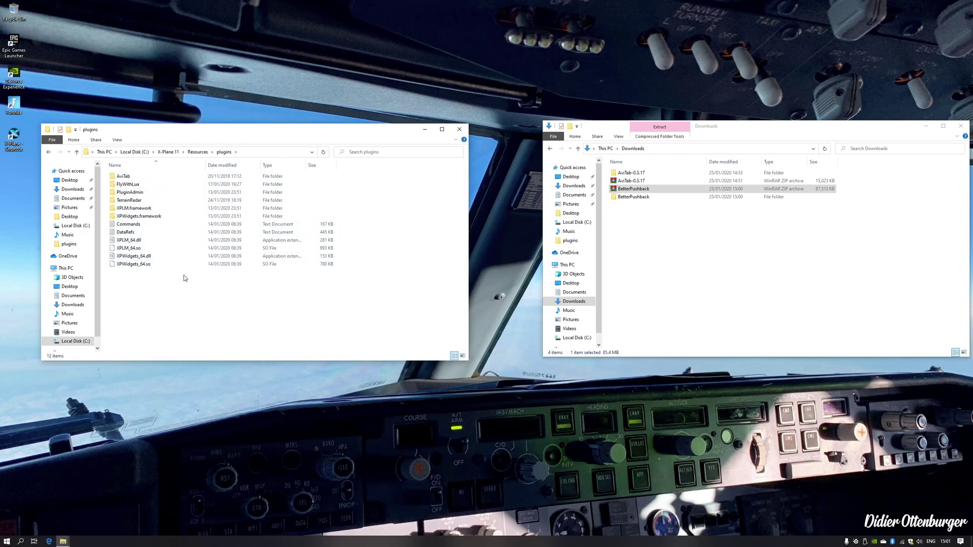
pyautogui.click(675, 241)
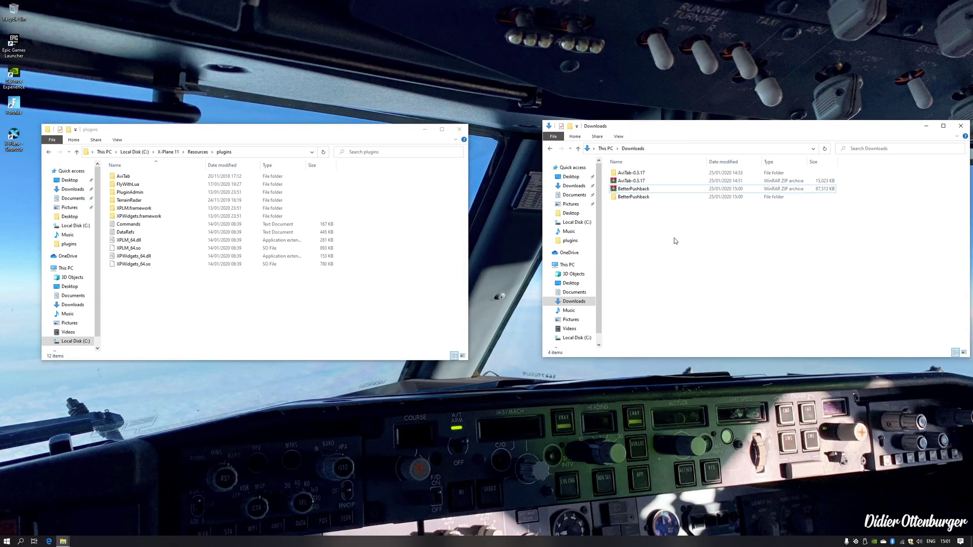
# Step: Check the inner BetterPushback folder's four items, then drag that folder into the plugins window
pyautogui.doubleClick(645, 199)
pyautogui.doubleClick(632, 173)
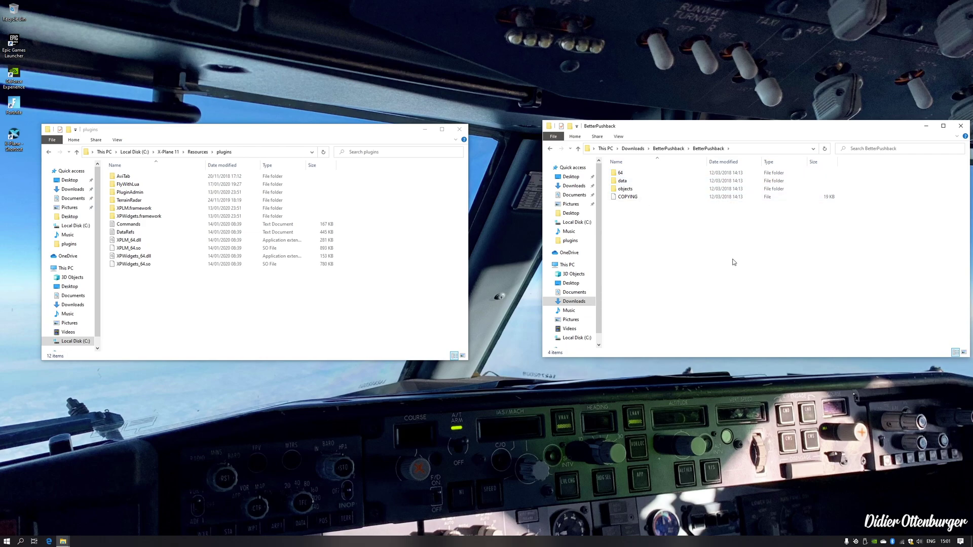
pyautogui.moveTo(732, 259); pyautogui.dragTo(638, 185)
pyautogui.click(652, 241)
pyautogui.click(549, 150)
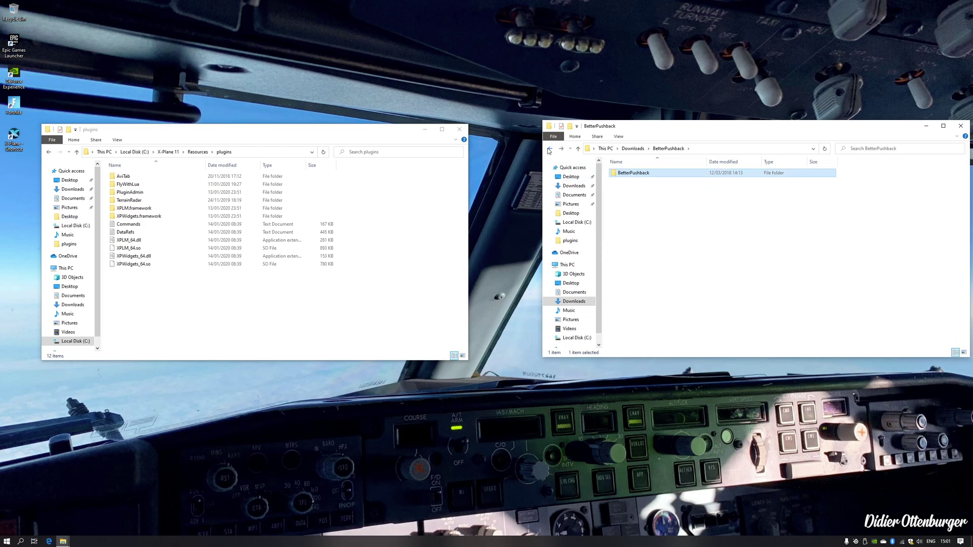
pyautogui.moveTo(659, 174); pyautogui.dragTo(174, 287)
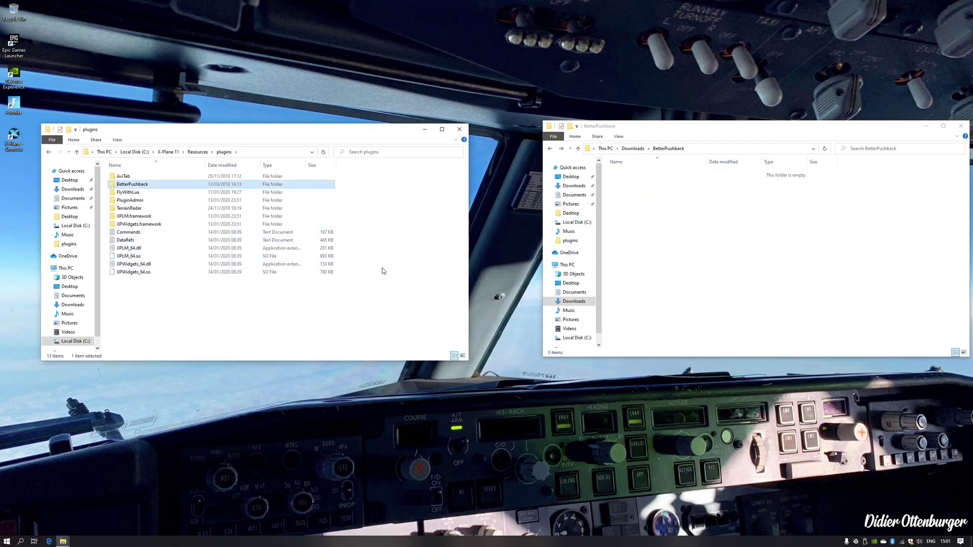
# Step: Close the plugins window and then the Downloads window
pyautogui.click(462, 131)
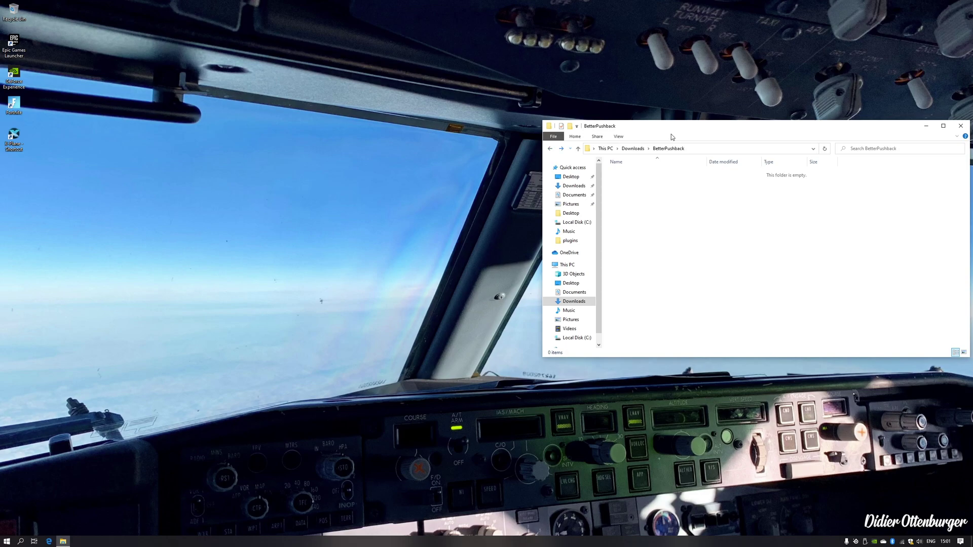
pyautogui.moveTo(670, 130); pyautogui.dragTo(498, 131)
pyautogui.click(789, 130)
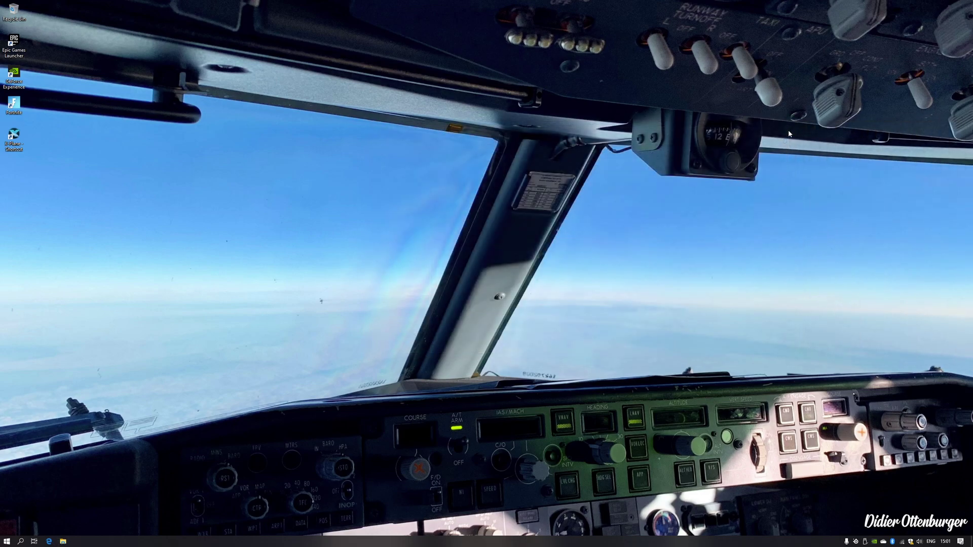